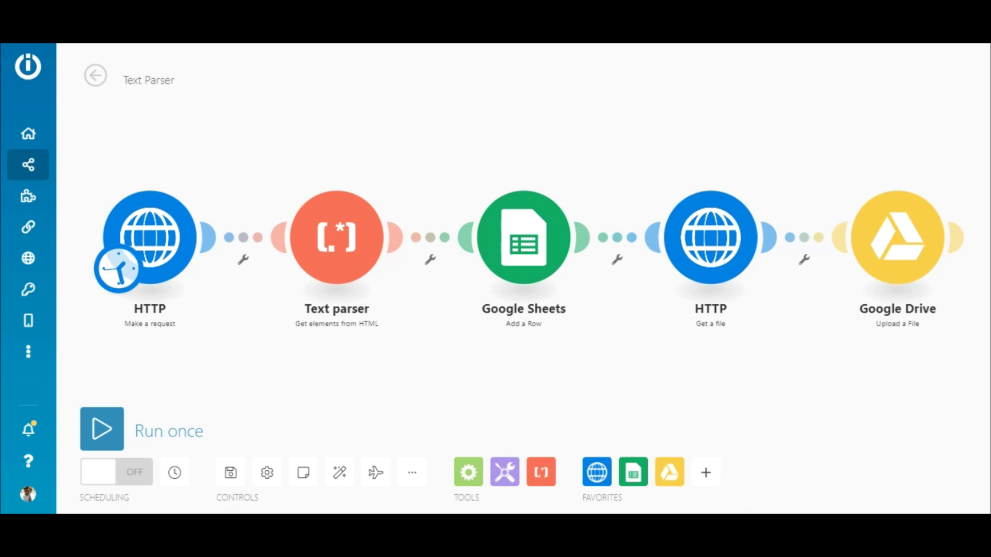
Step: Show the scenario's data flow with Explain flow, then list the Text parser's five transformers
{"action": "left_click", "coordinate": [375, 472]}
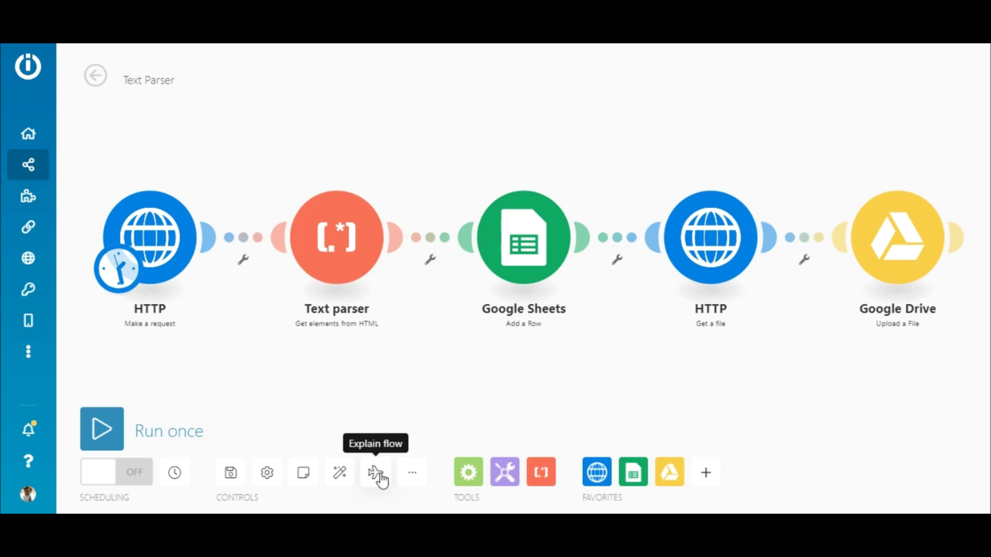
{"action": "left_click", "coordinate": [541, 478]}
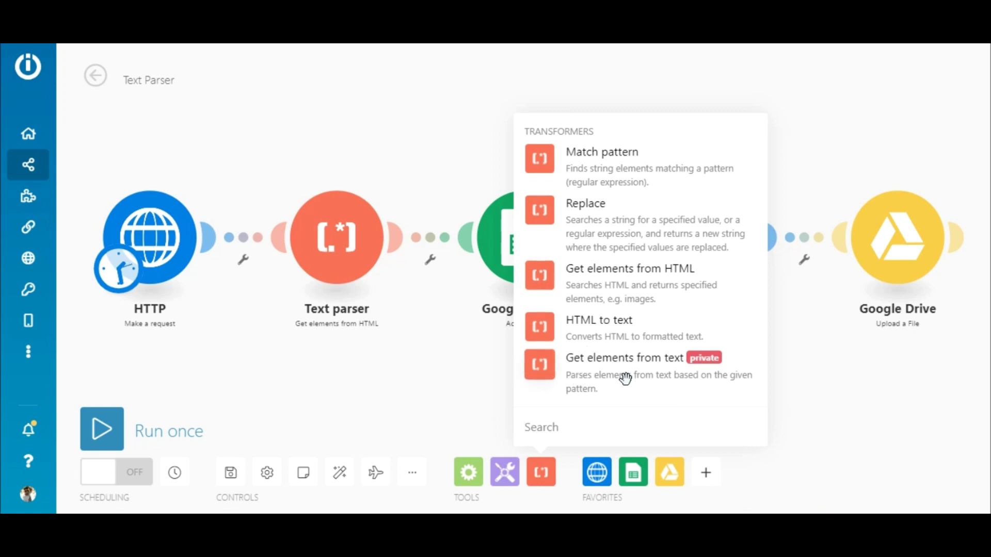
{"action": "left_click", "coordinate": [621, 170]}
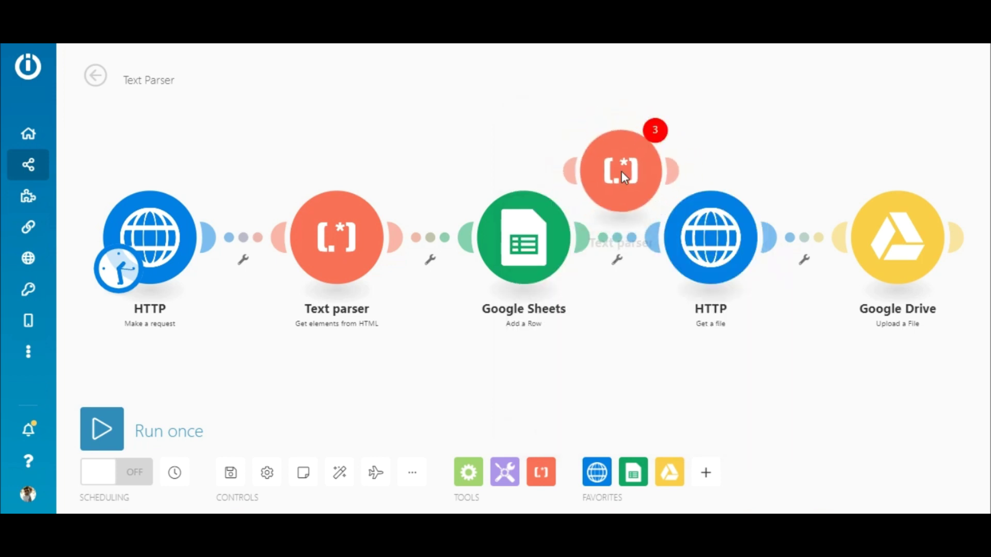
{"action": "left_click_drag", "start_coordinate": [622, 171], "coordinate": [433, 279]}
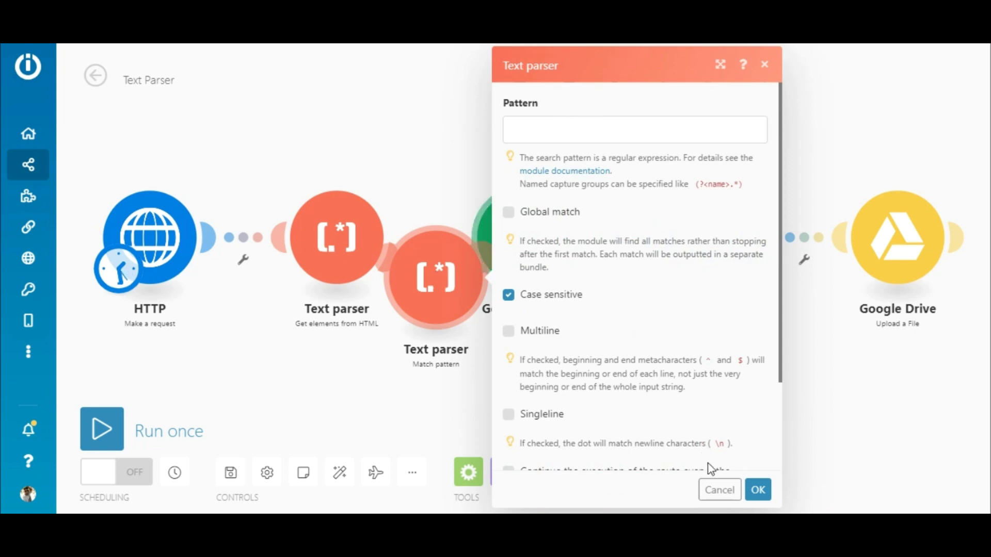
{"action": "left_click", "coordinate": [720, 490]}
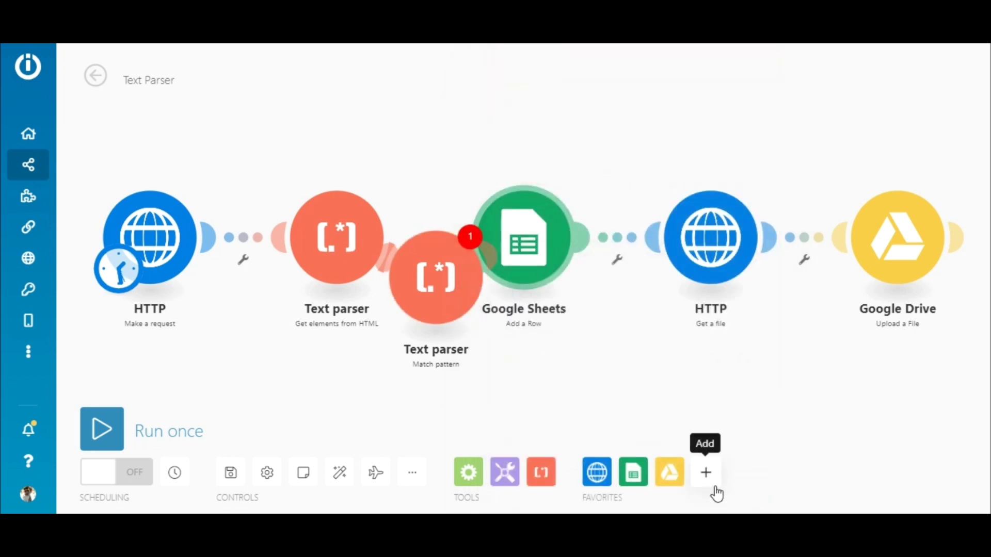
{"action": "right_click", "coordinate": [437, 300]}
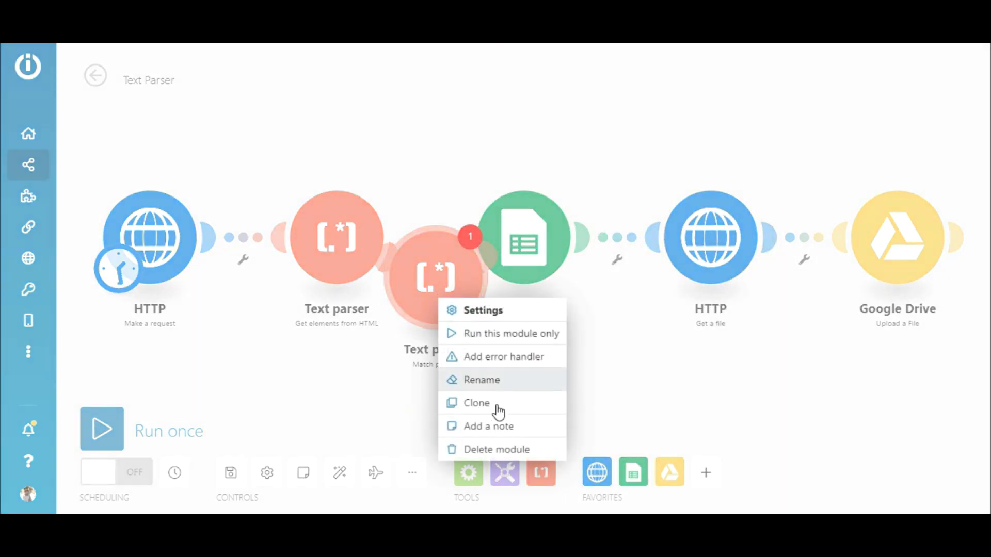
{"action": "left_click", "coordinate": [499, 449]}
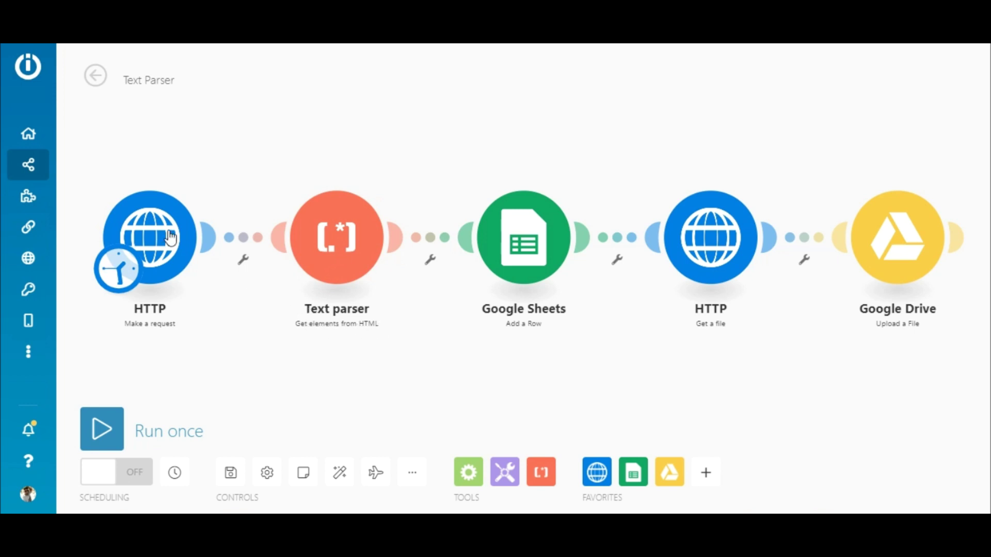
Step: Keep the first HTTP module's request method as GET and save its settings
{"action": "left_click", "coordinate": [149, 228]}
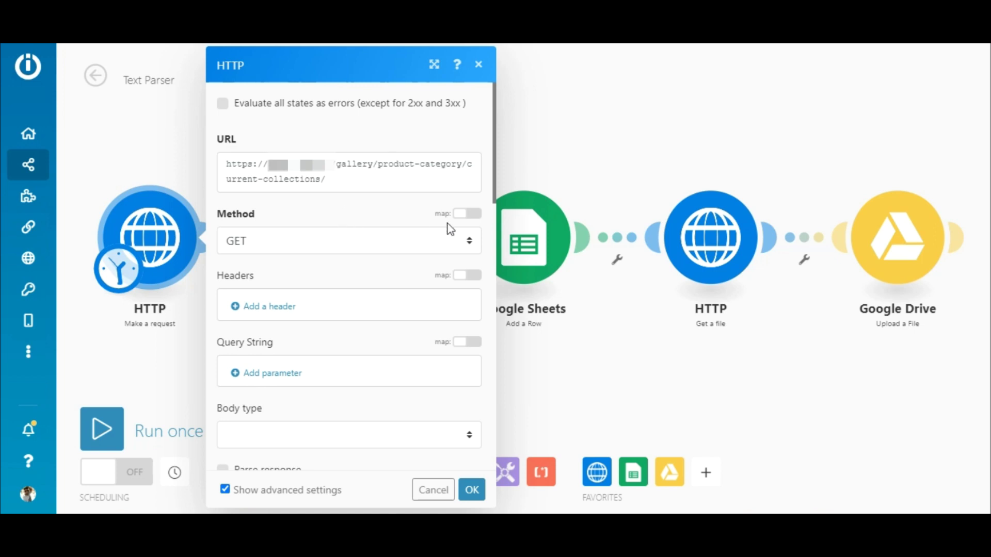
{"action": "left_click", "coordinate": [470, 243]}
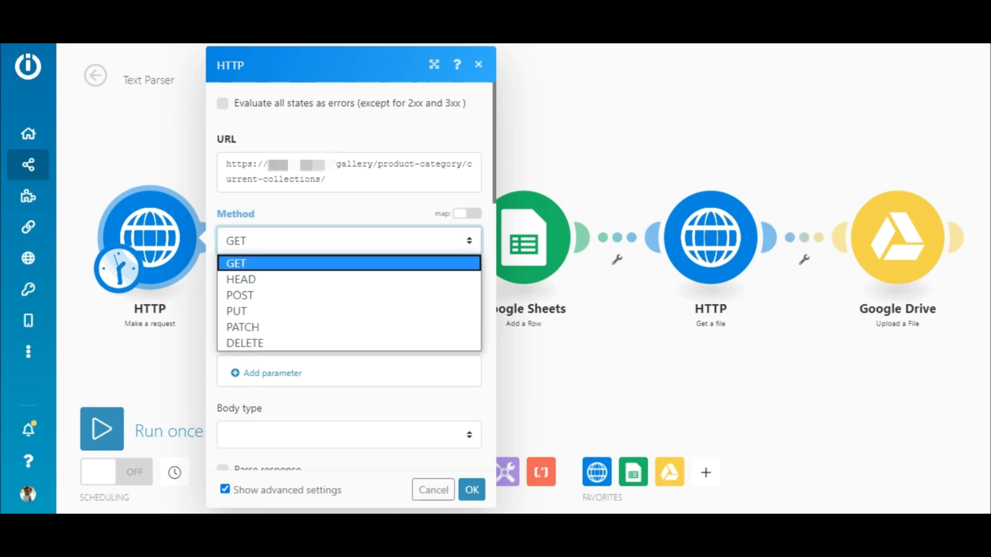
{"action": "left_click", "coordinate": [471, 243]}
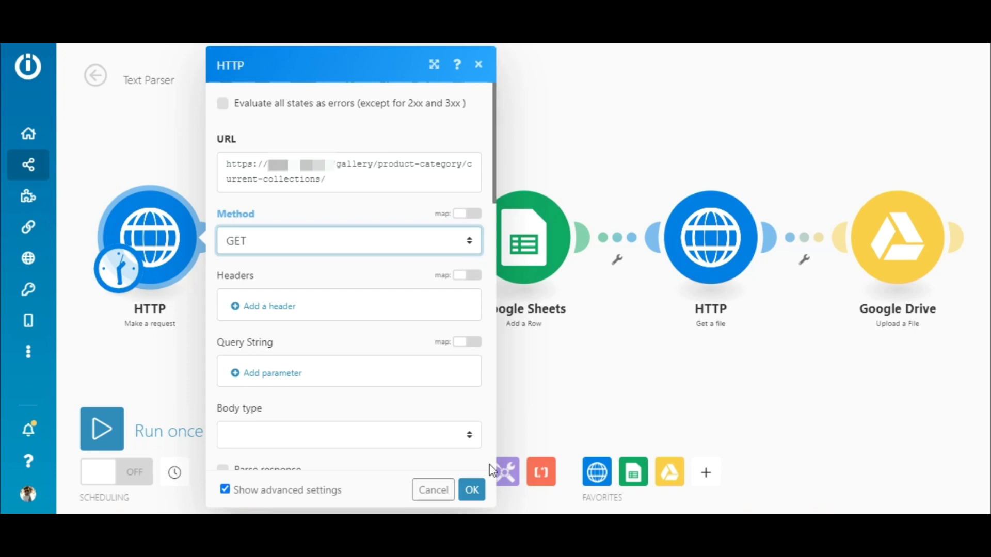
{"action": "left_click", "coordinate": [471, 491]}
{"action": "left_click", "coordinate": [351, 258]}
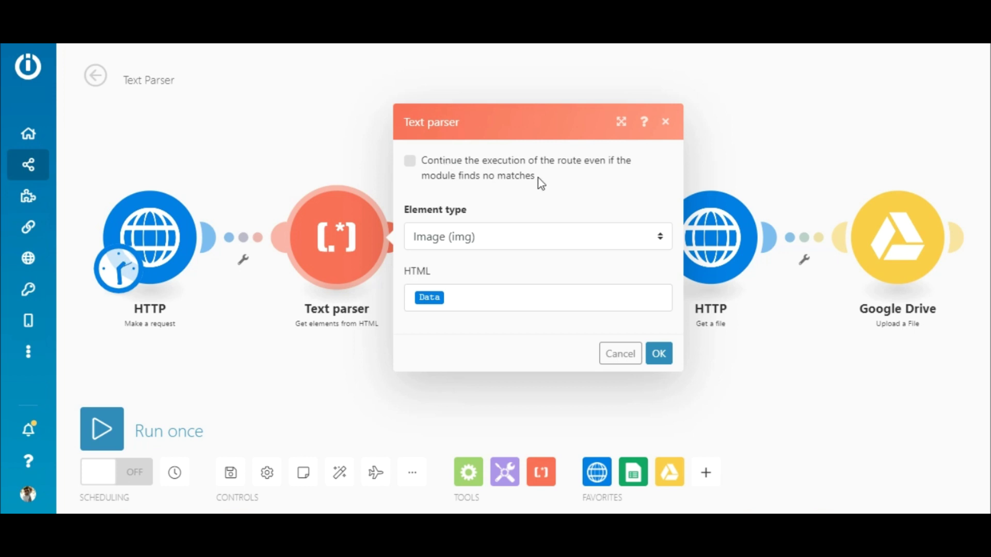
Step: Keep the Text parser on Image (img) elements with HTML mapped from HTTP Data, and save
{"action": "left_click", "coordinate": [659, 238]}
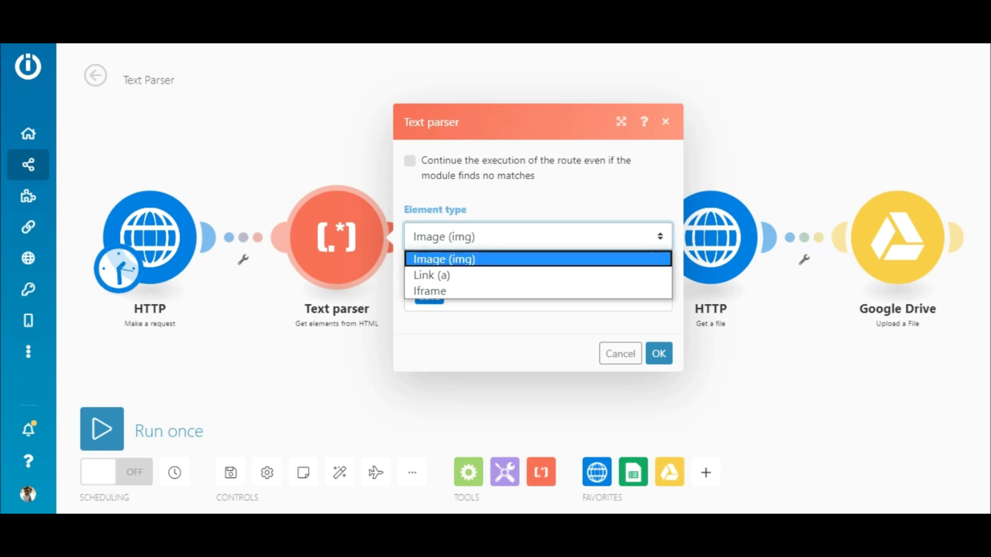
{"action": "left_click", "coordinate": [660, 238]}
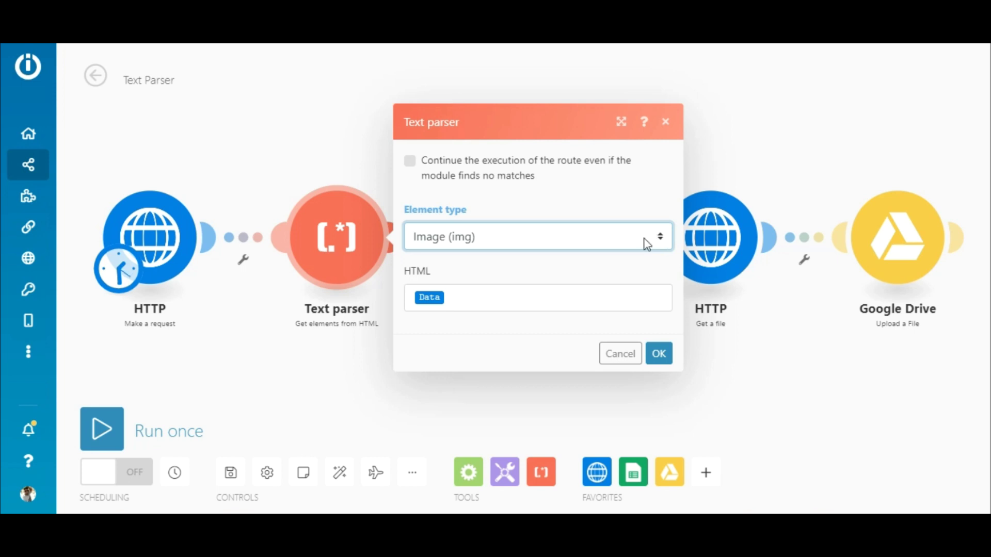
{"action": "left_click", "coordinate": [529, 297]}
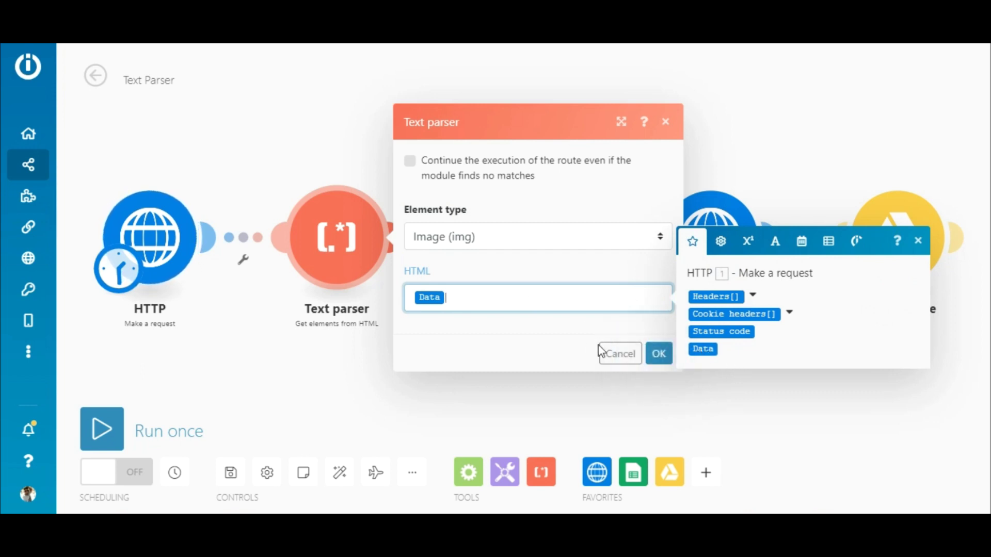
{"action": "left_click", "coordinate": [659, 354]}
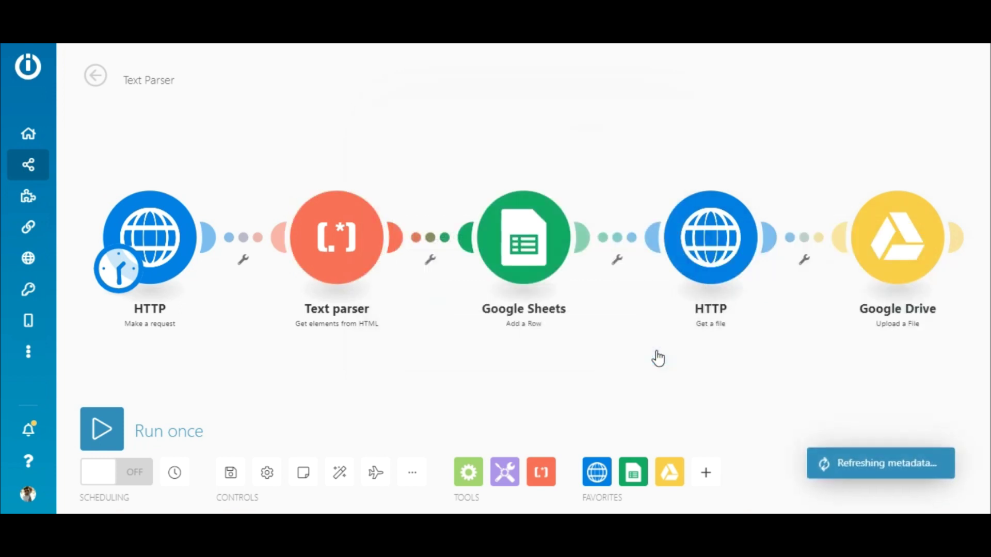
Step: Map the Text parser's Attributes: src into the Google Sheets Links (A) column and save
{"action": "left_click", "coordinate": [553, 263]}
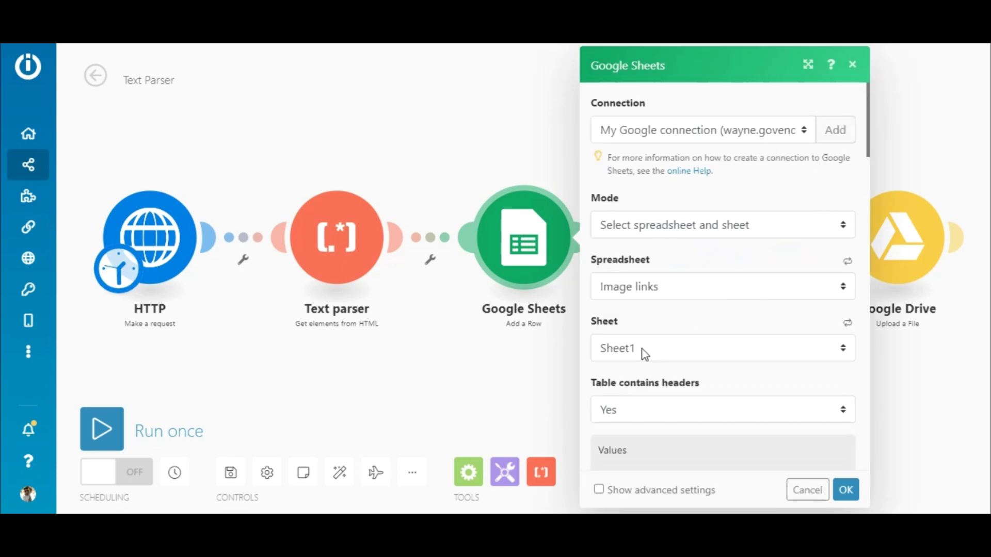
{"action": "left_click_drag", "start_coordinate": [869, 135], "coordinate": [759, 188]}
{"action": "left_click", "coordinate": [754, 176]}
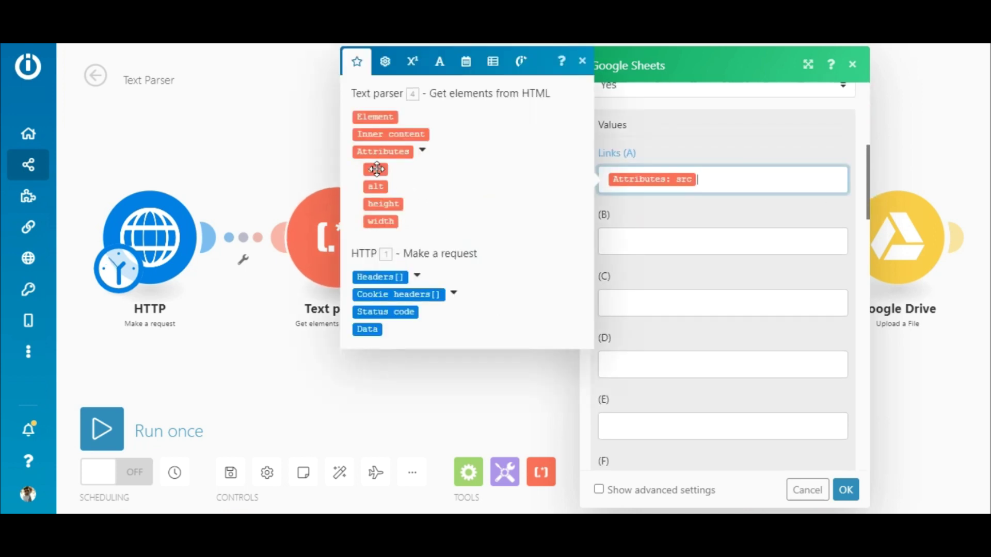
{"action": "left_click_drag", "start_coordinate": [375, 169], "coordinate": [377, 172]}
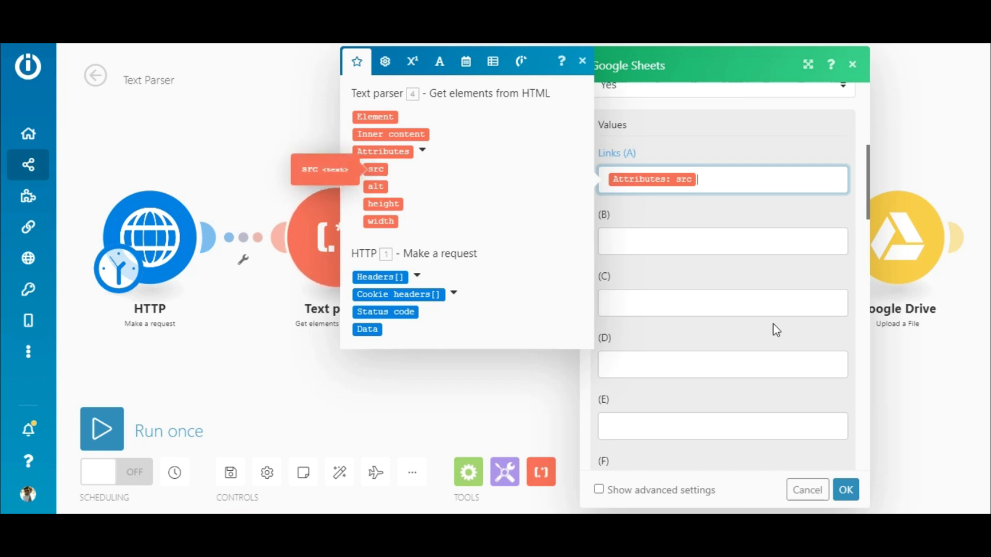
{"action": "left_click", "coordinate": [846, 491]}
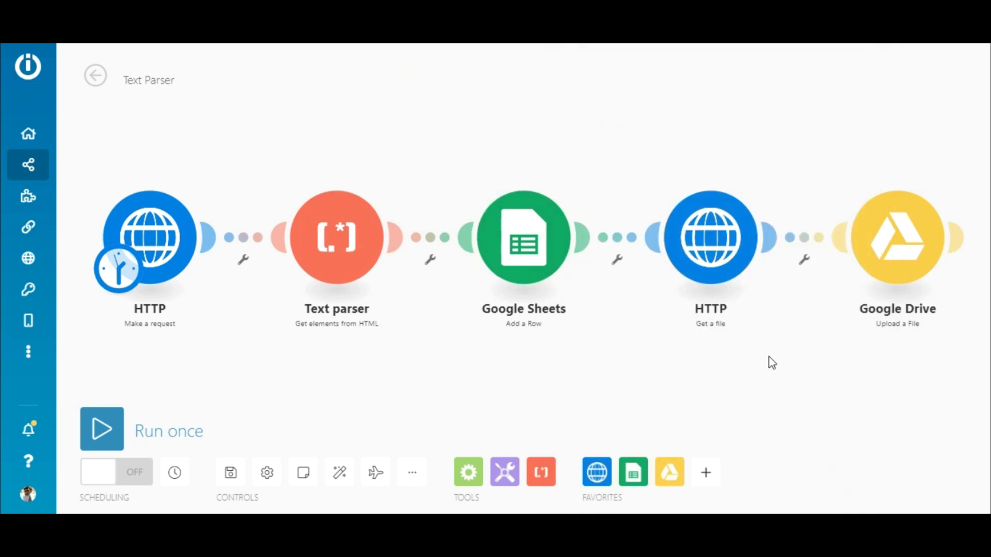
{"action": "left_click", "coordinate": [715, 264]}
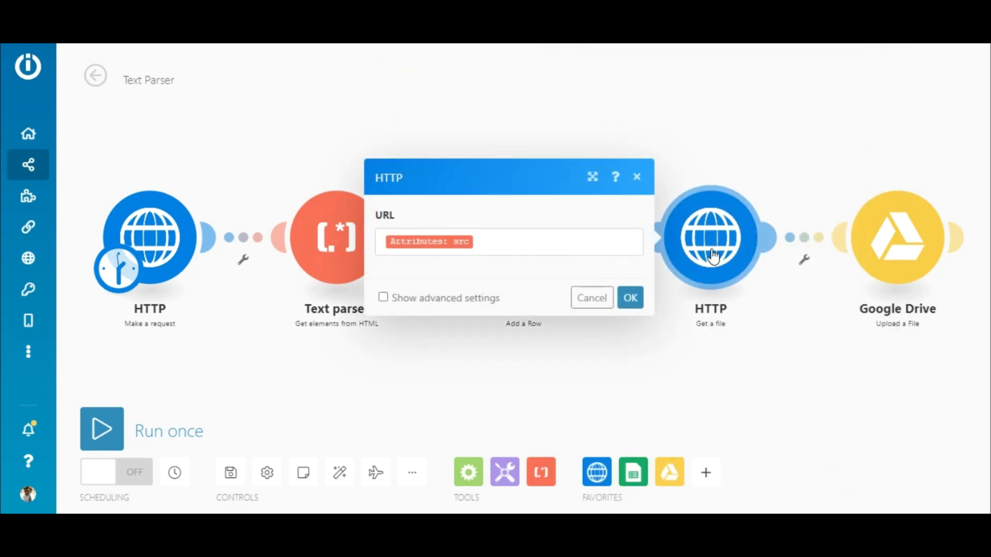
{"action": "left_click", "coordinate": [540, 247]}
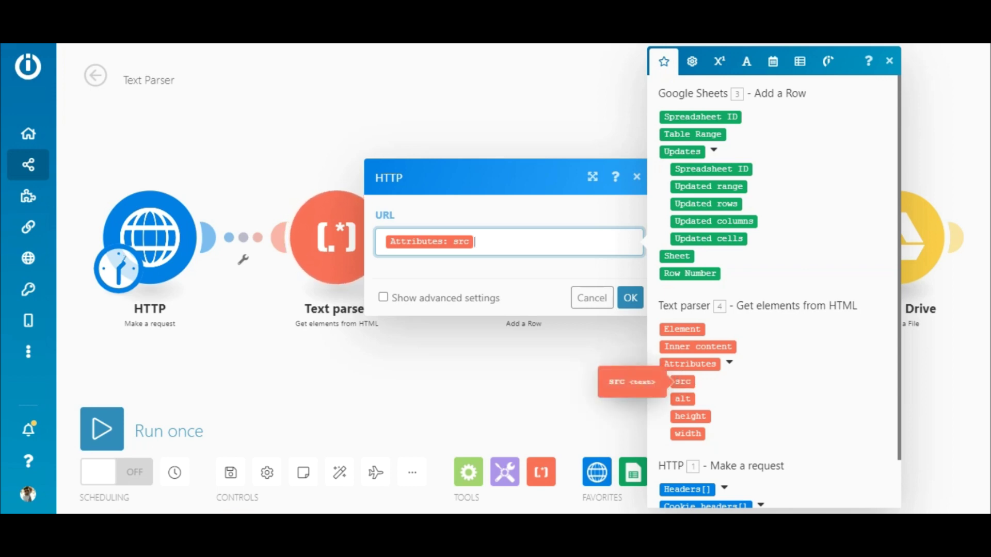
{"action": "left_click", "coordinate": [630, 298]}
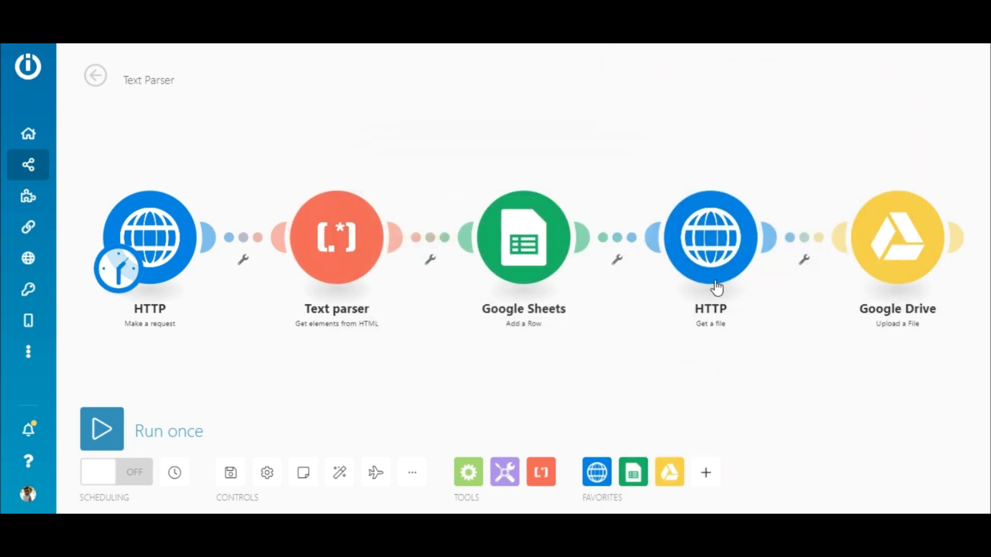
{"action": "left_click", "coordinate": [898, 249]}
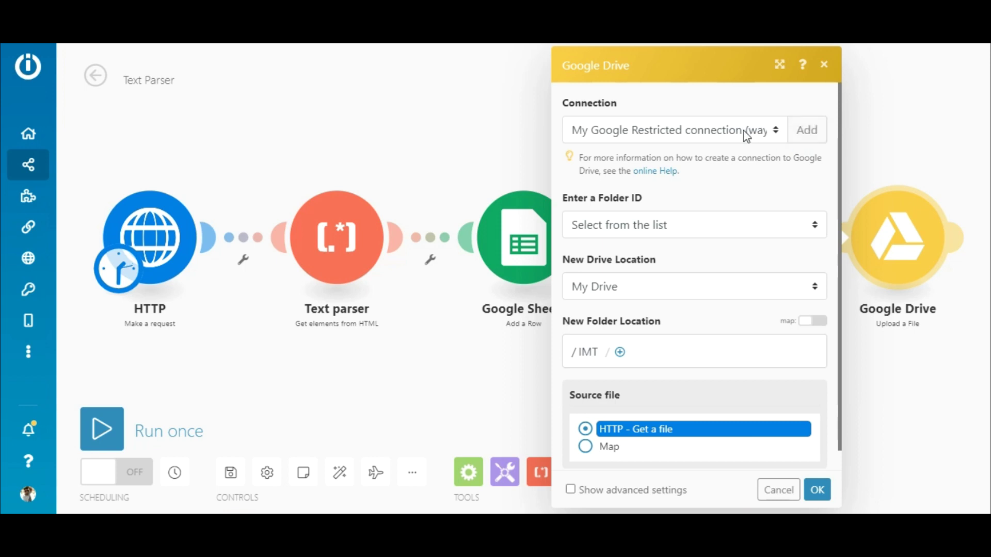
{"action": "left_click", "coordinate": [751, 233]}
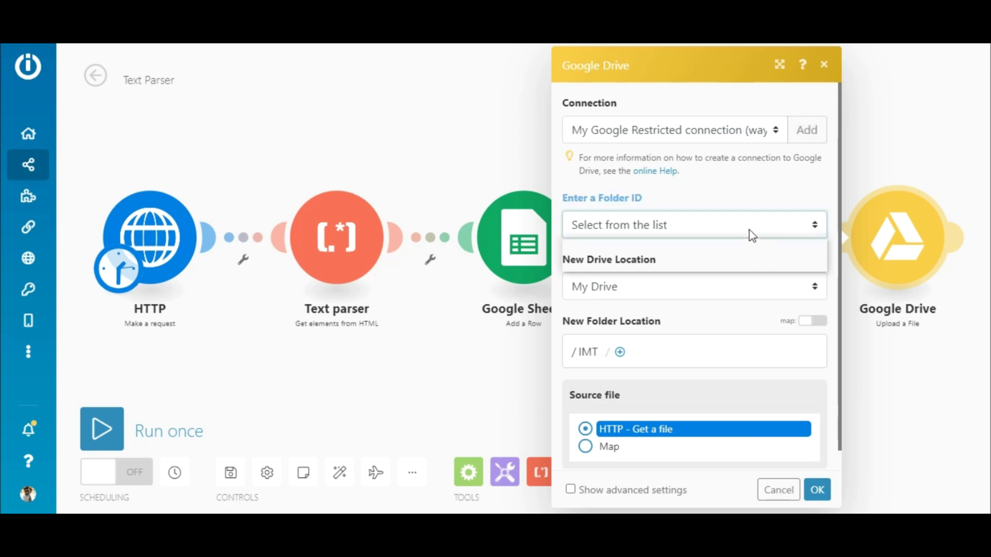
{"action": "left_click", "coordinate": [751, 232]}
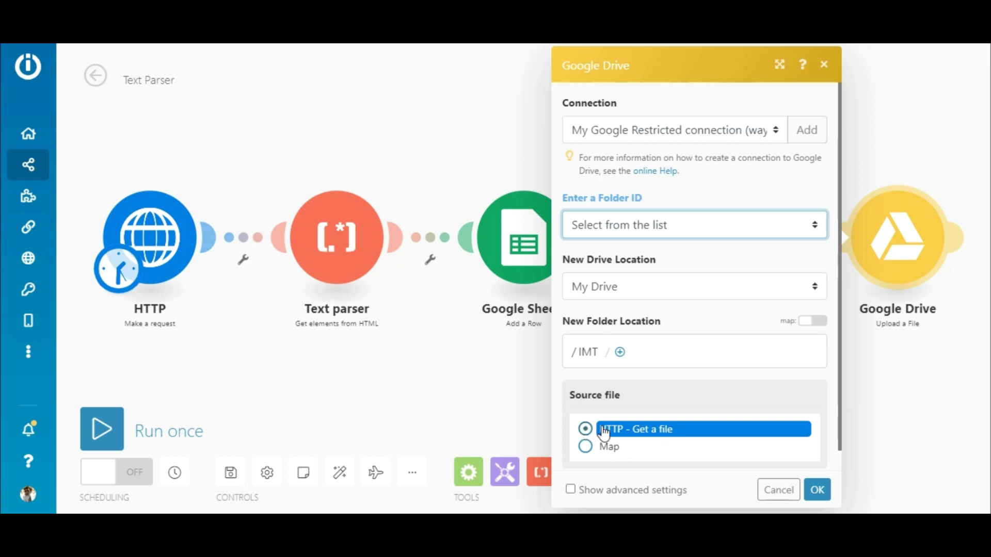
{"action": "left_click", "coordinate": [825, 494]}
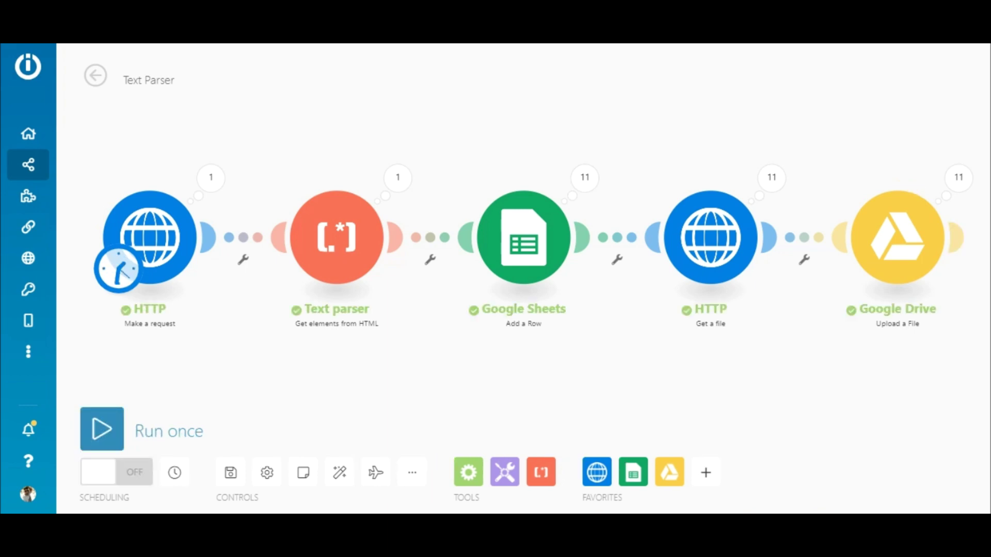
Step: Review the run's results for the HTTP request, Text parser Bundle 11 attributes, and file download
{"action": "left_click", "coordinate": [210, 178]}
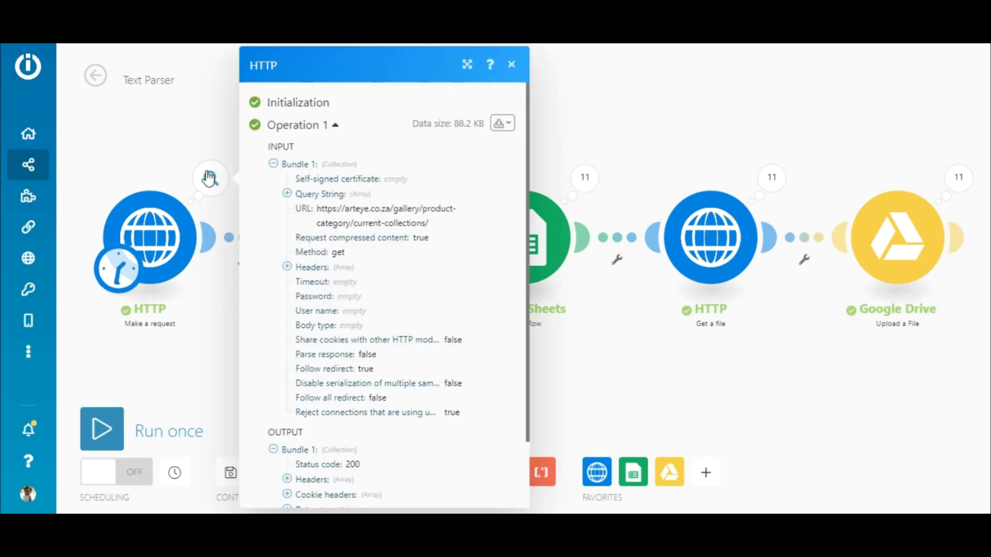
{"action": "left_click", "coordinate": [210, 178]}
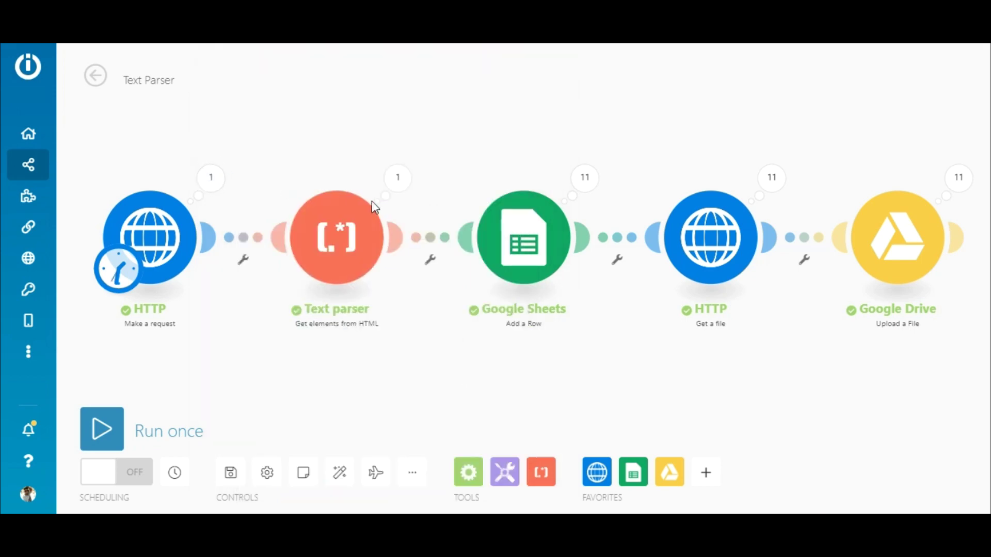
{"action": "left_click", "coordinate": [397, 178]}
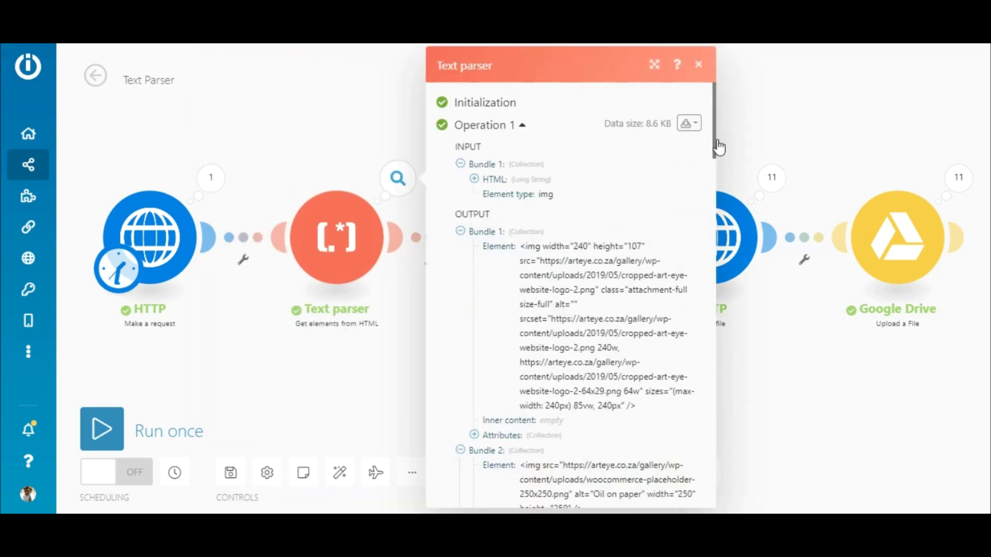
{"action": "left_click_drag", "start_coordinate": [718, 148], "coordinate": [705, 485]}
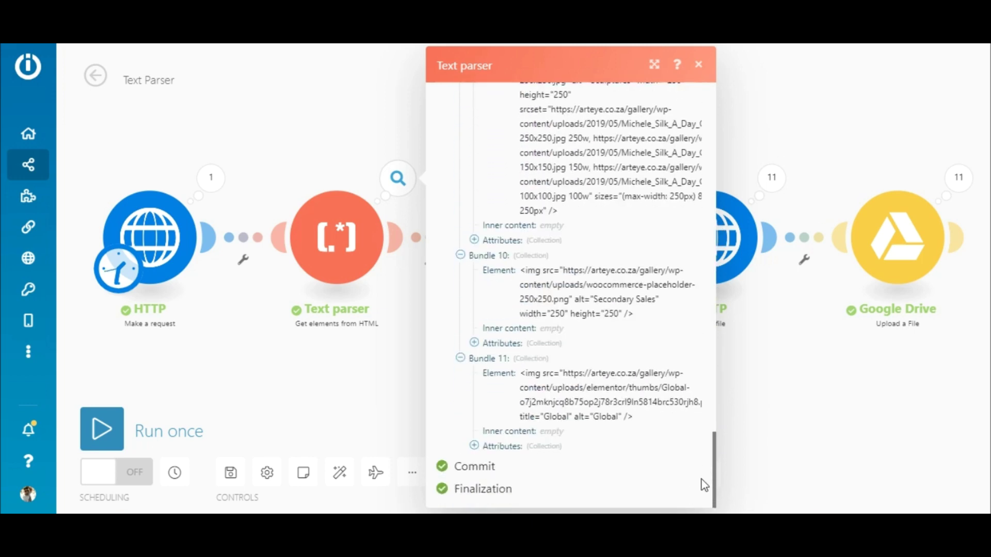
{"action": "left_click", "coordinate": [473, 446]}
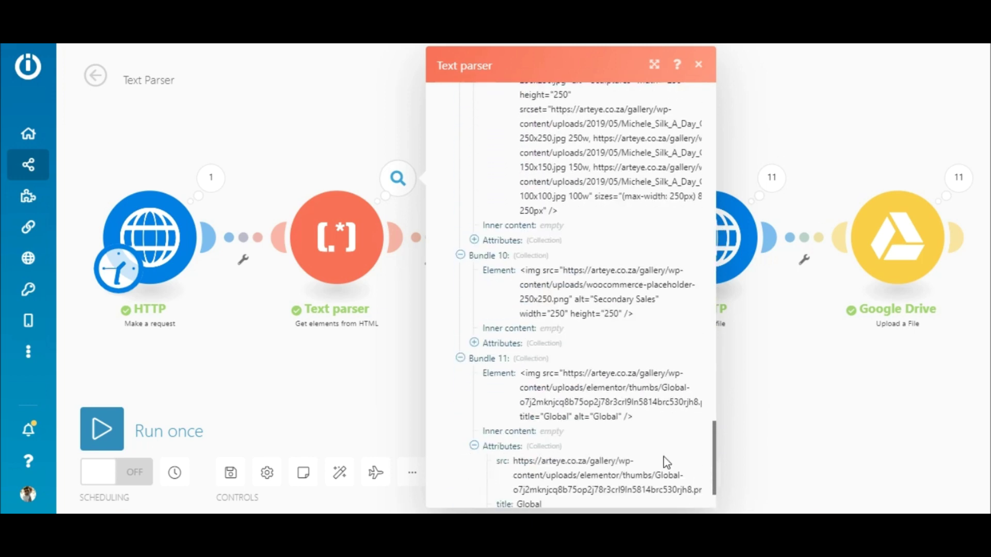
{"action": "scroll", "coordinate": [714, 458], "scroll_direction": "down", "scroll_amount": 2}
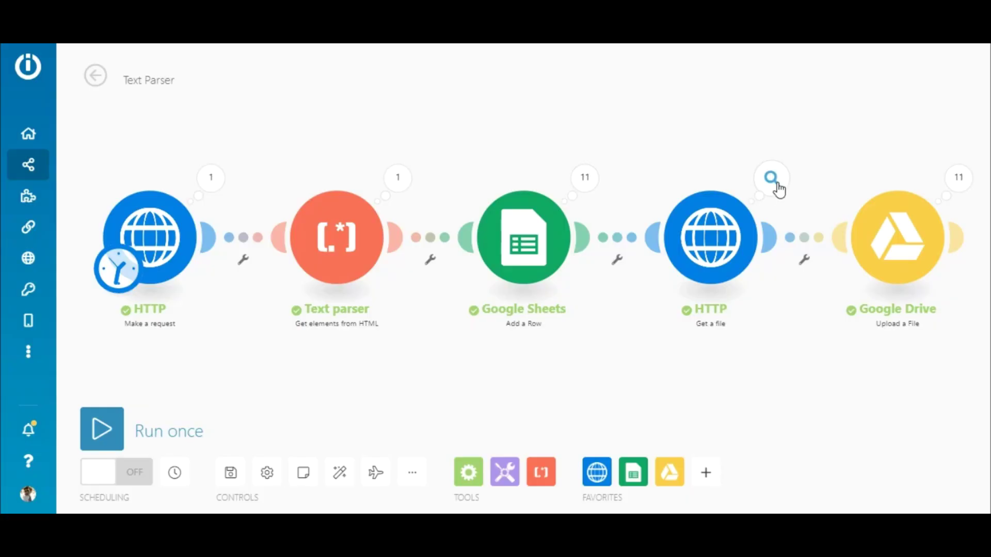
{"action": "left_click", "coordinate": [776, 184]}
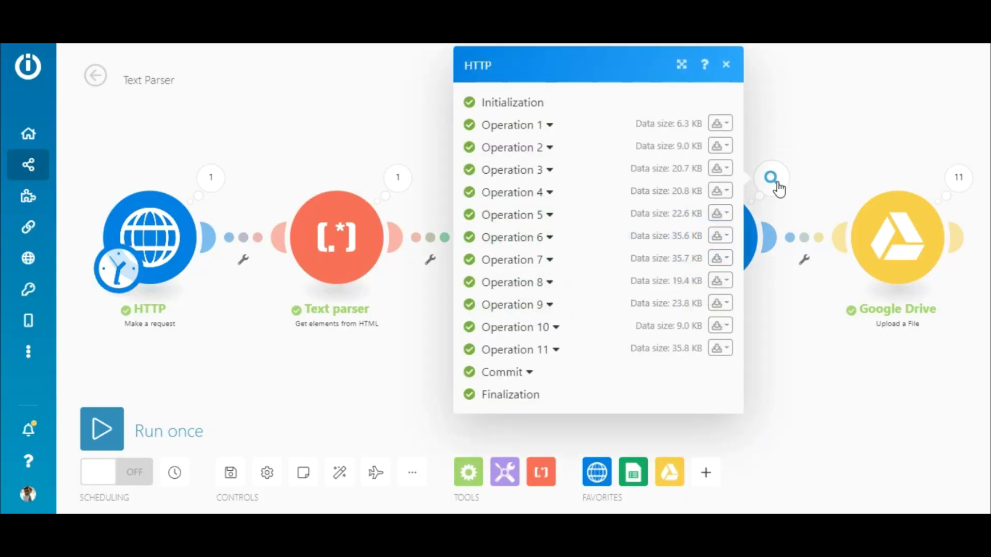
{"action": "left_click", "coordinate": [777, 186]}
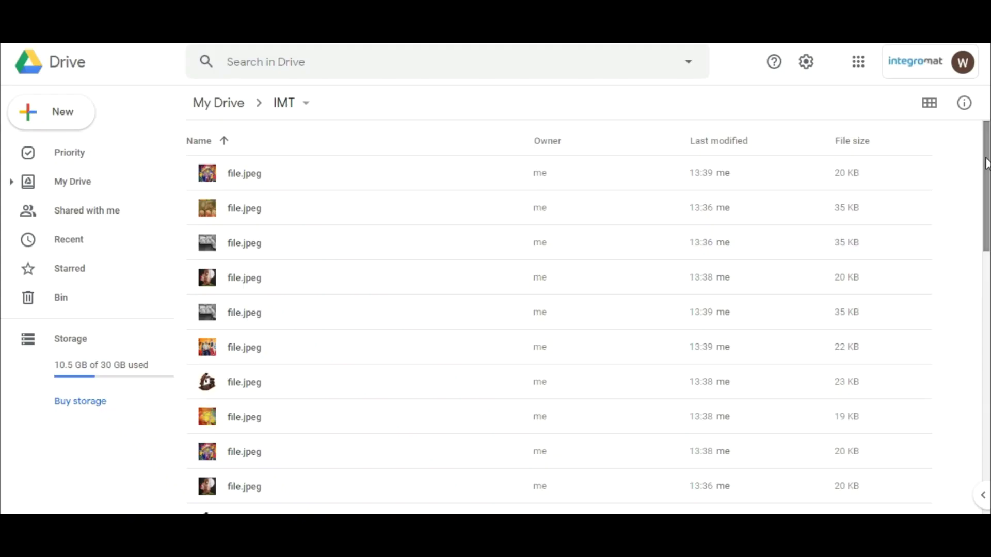
Step: Scroll through the uploaded file.jpeg images in the Google Drive IMT folder
{"action": "left_click_drag", "start_coordinate": [986, 165], "coordinate": [986, 172]}
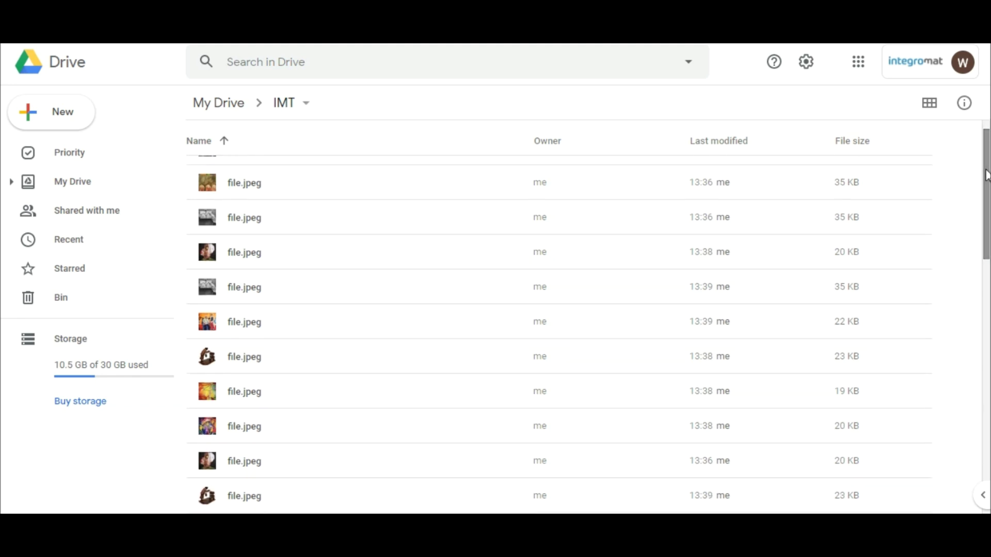